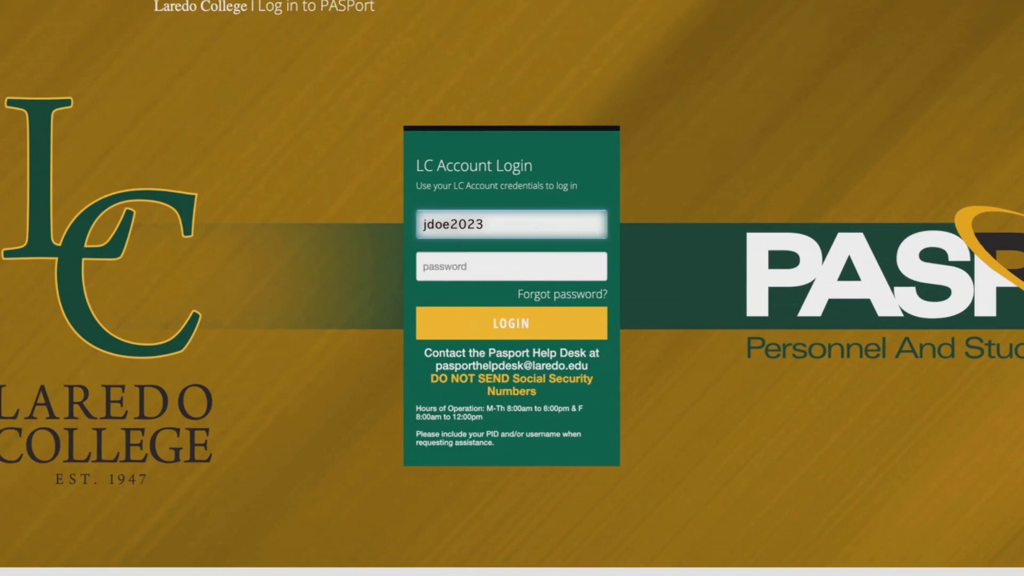
Enter the LC account password in the login form and log in to PASSPort.
click(511, 266)
text(•••••••)
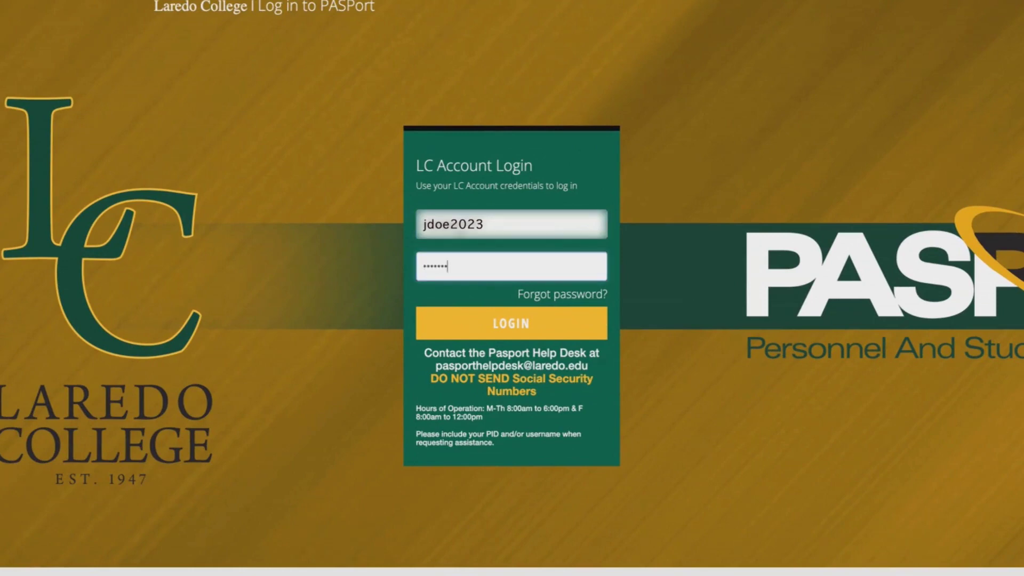
click(509, 330)
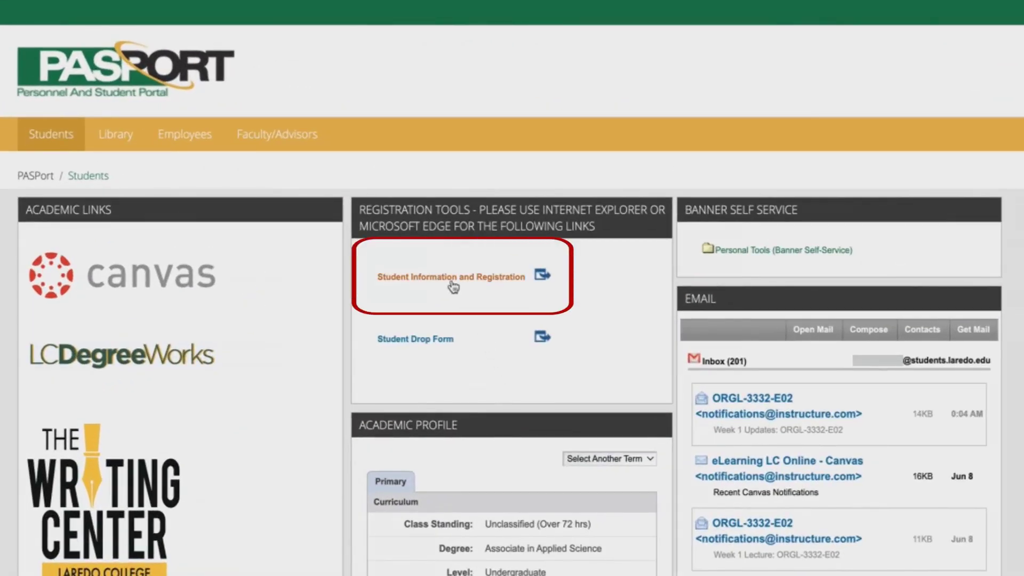
Go to Registration > Add or Drop Classes and submit Fall 2023 as the term.
click(454, 283)
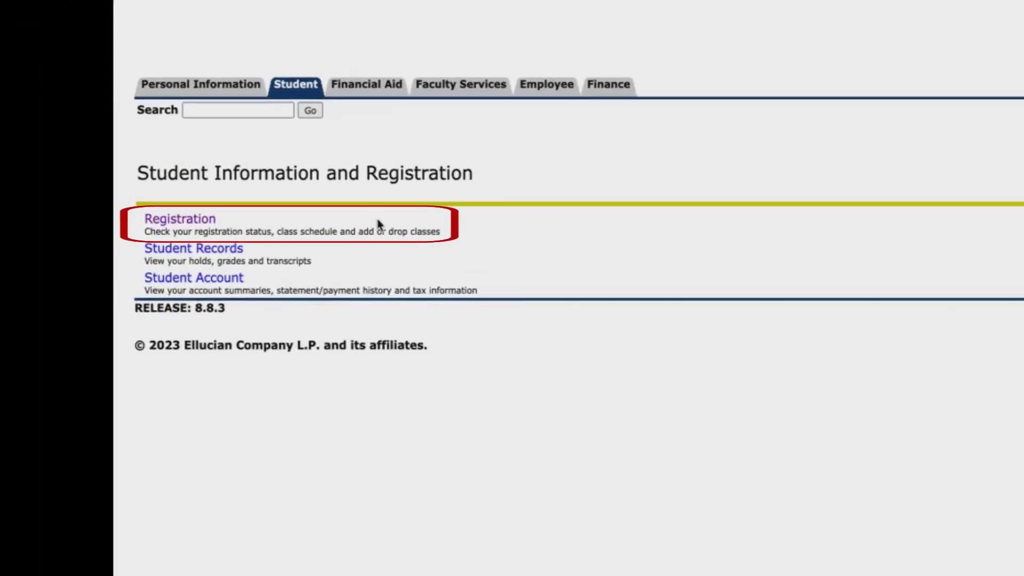
click(179, 219)
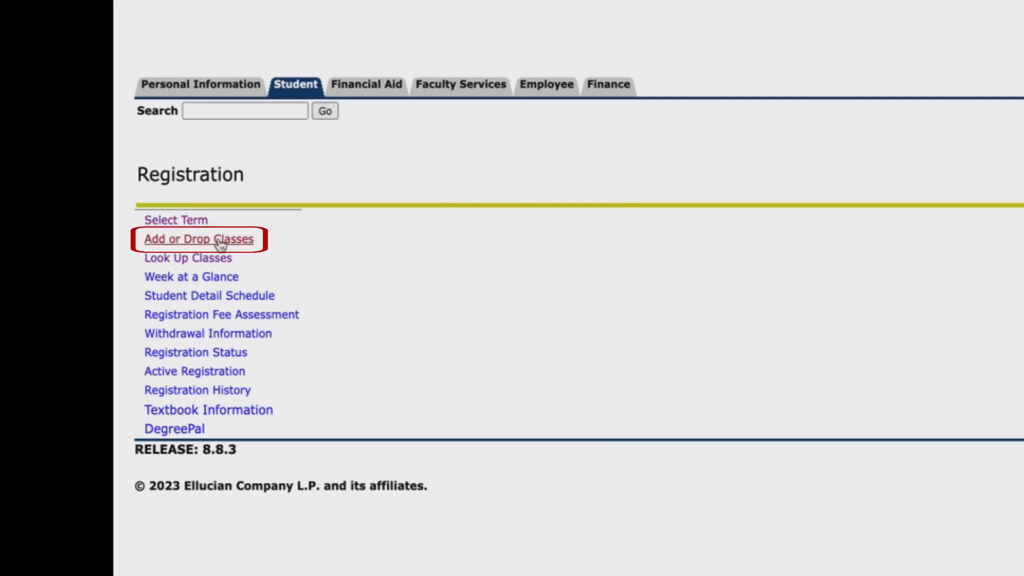
click(221, 244)
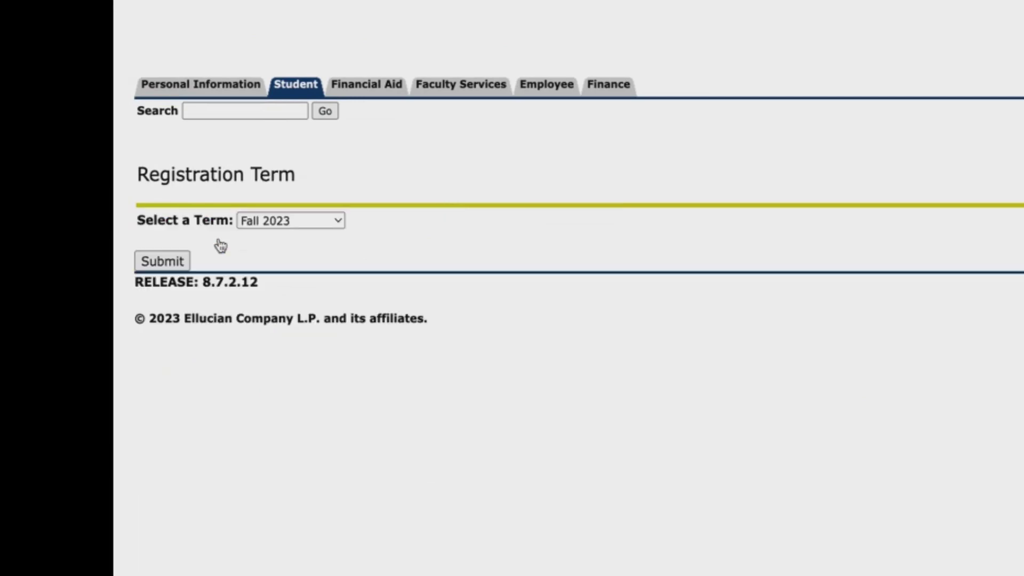
click(339, 222)
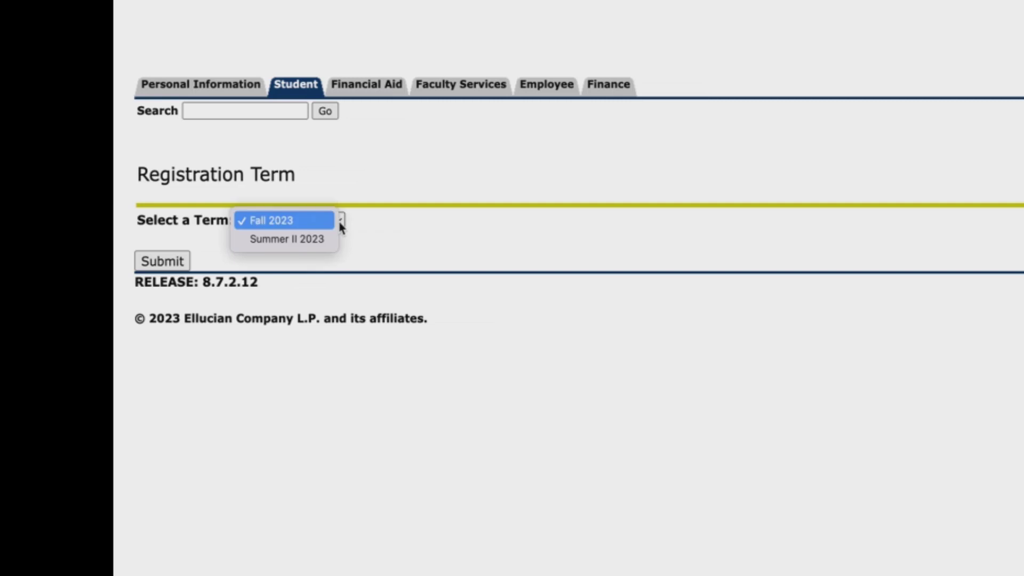
click(300, 229)
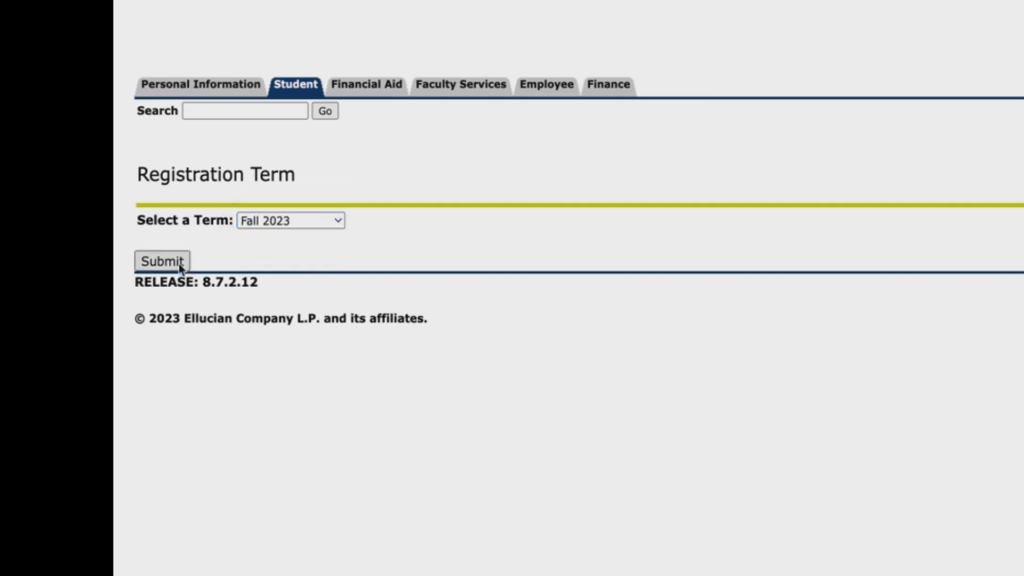
click(178, 263)
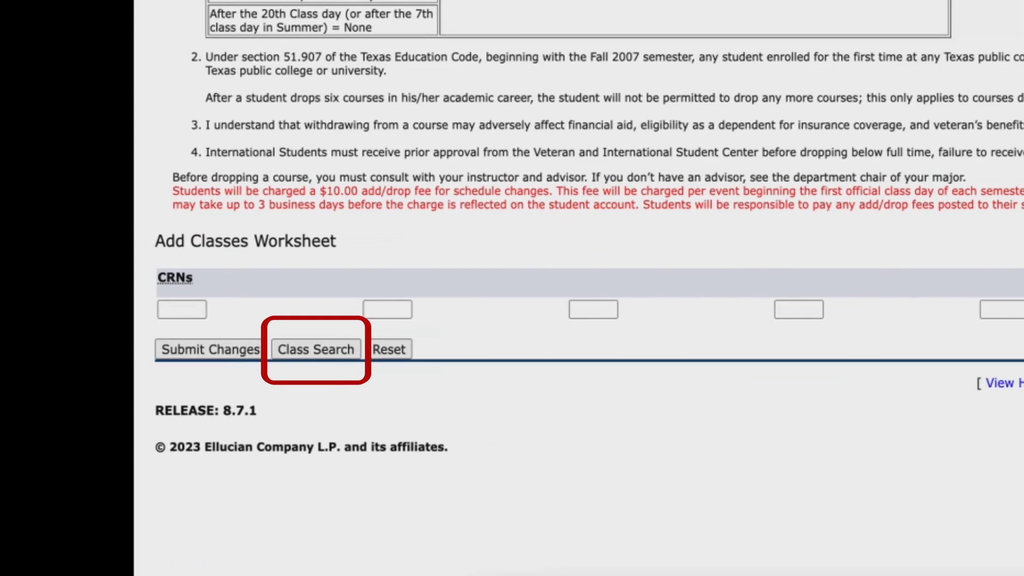
Open Class Search from the worksheet, then switch to the Advanced Search form.
click(320, 349)
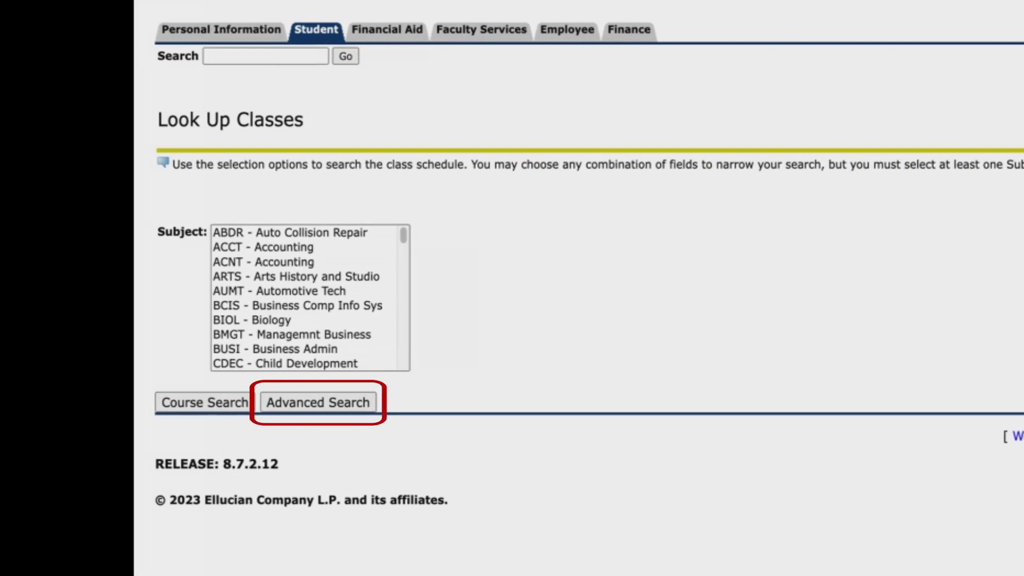
click(312, 407)
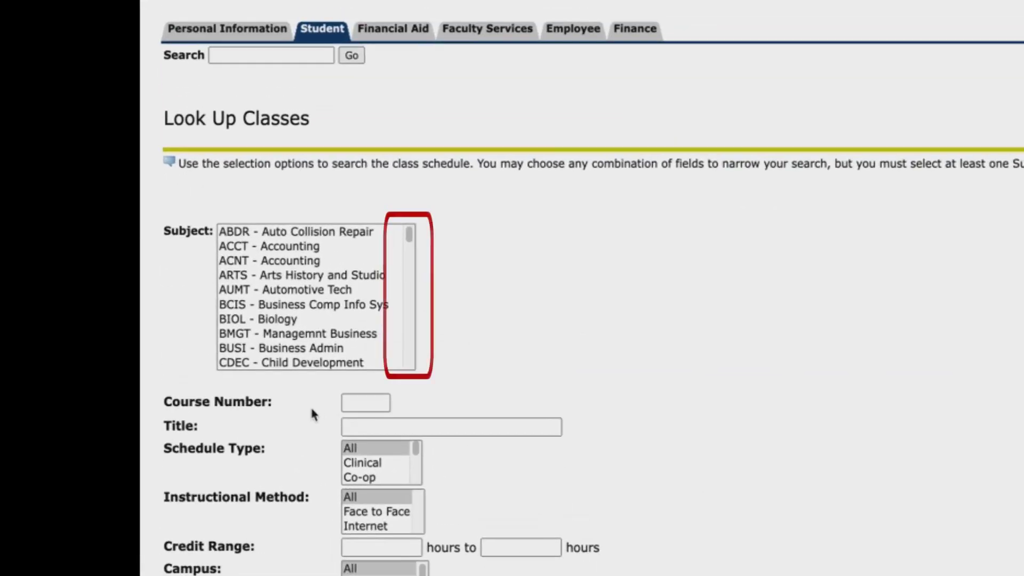
Select ENGL - English as the subject and enter course number 1301.
drag(408, 237, 409, 266)
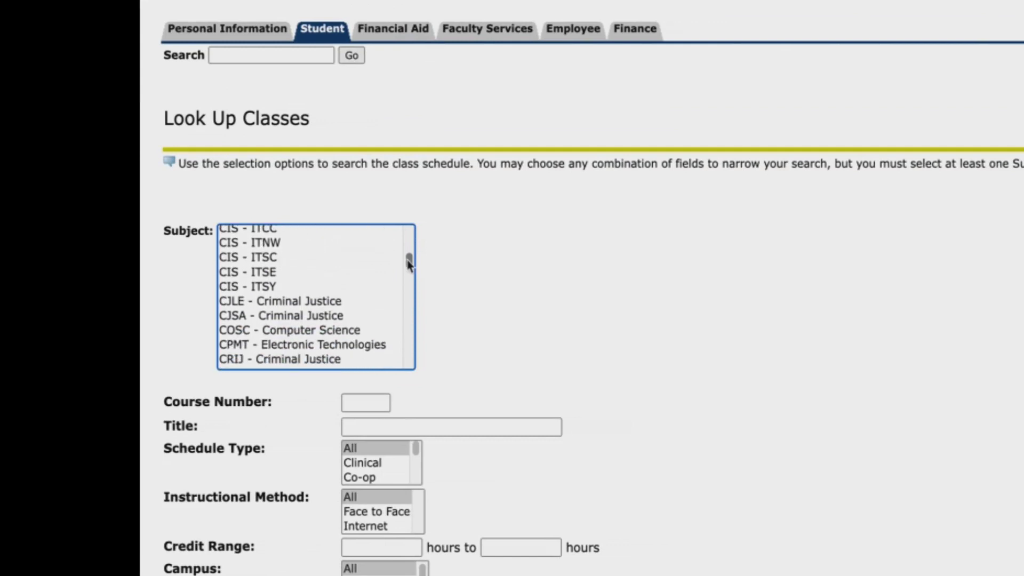
drag(409, 265, 410, 289)
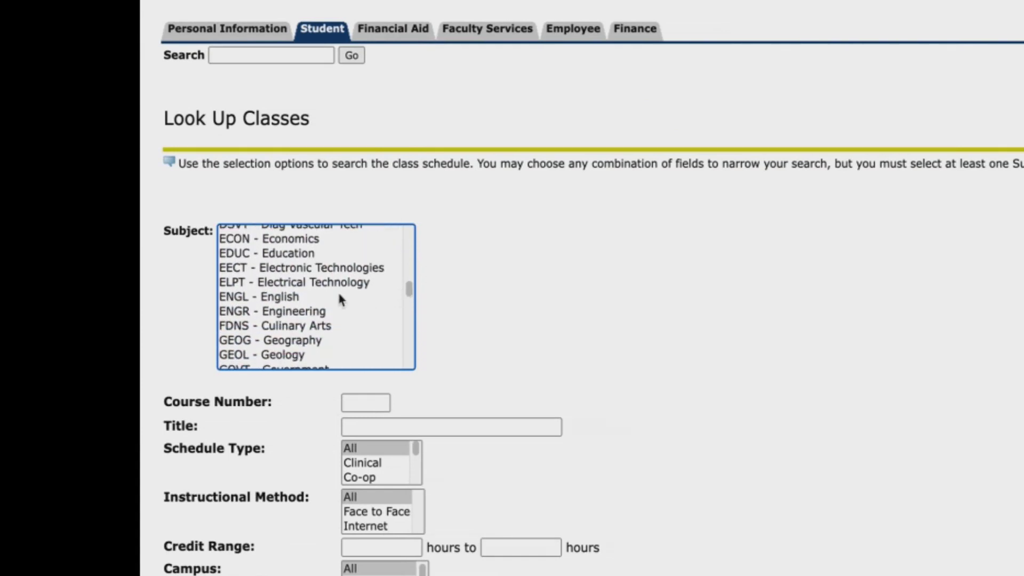
click(299, 301)
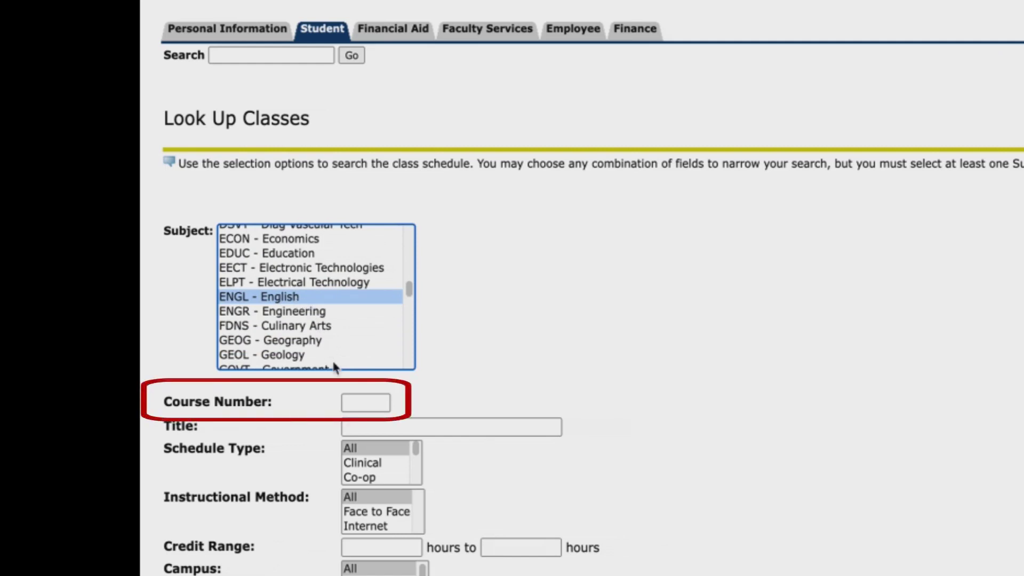
click(349, 402)
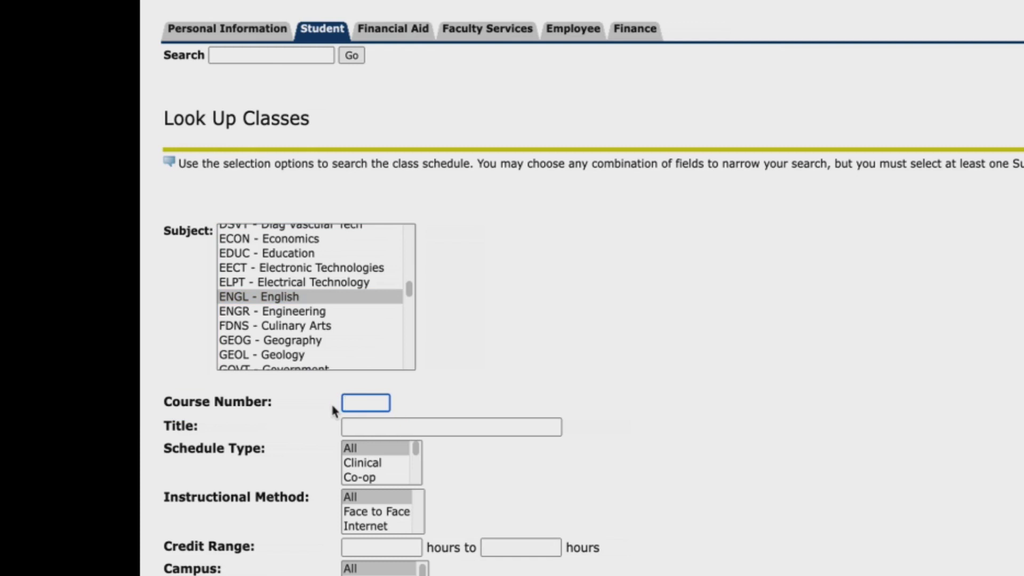
text(1301)
scroll(592, 288, down, 3)
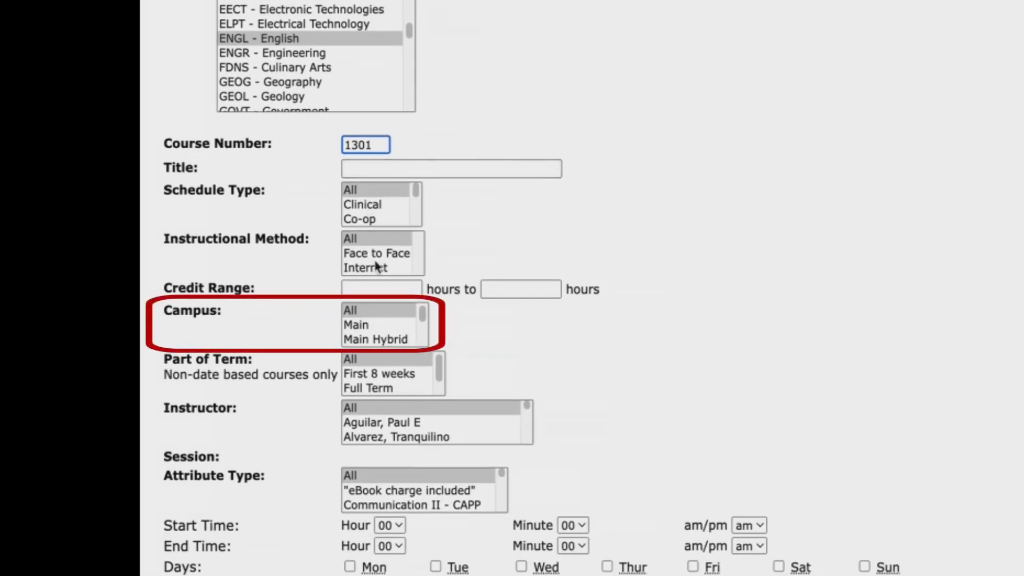
Review the campus options Main Hybrid, Online, South and South Hybrid, then choose Main.
click(382, 310)
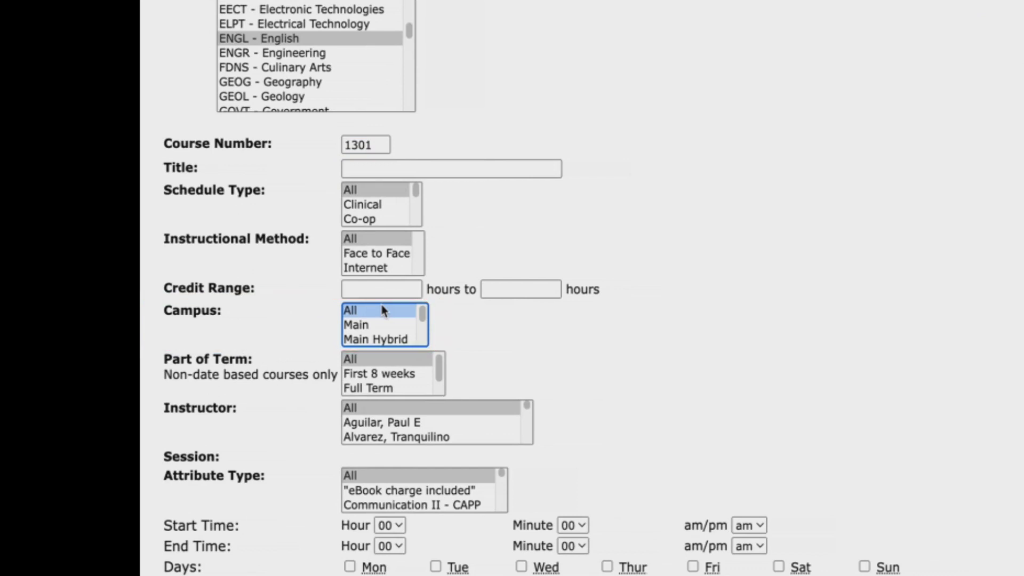
key(Down)
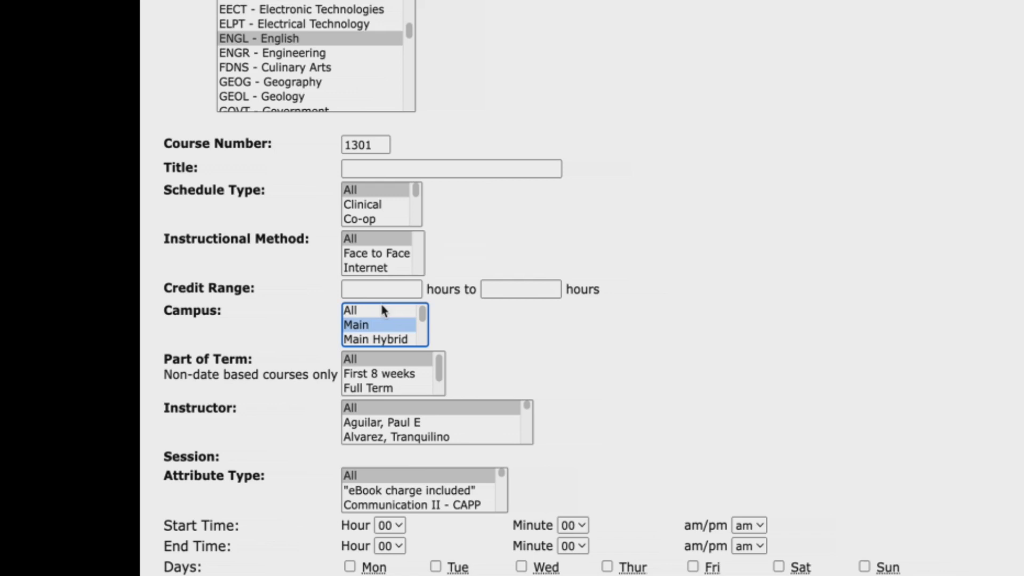
key(Down)
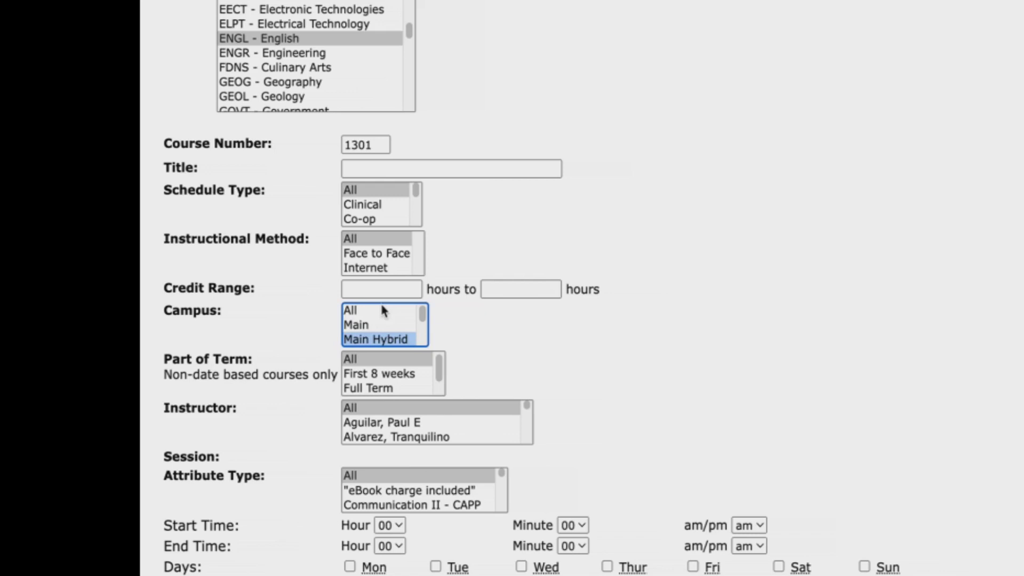
key(Down)
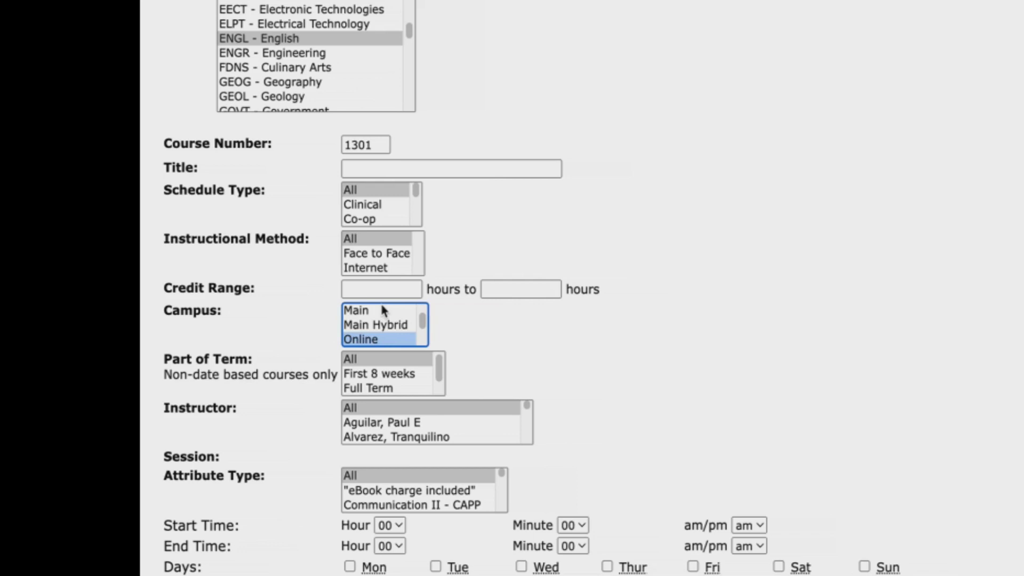
key(Down)
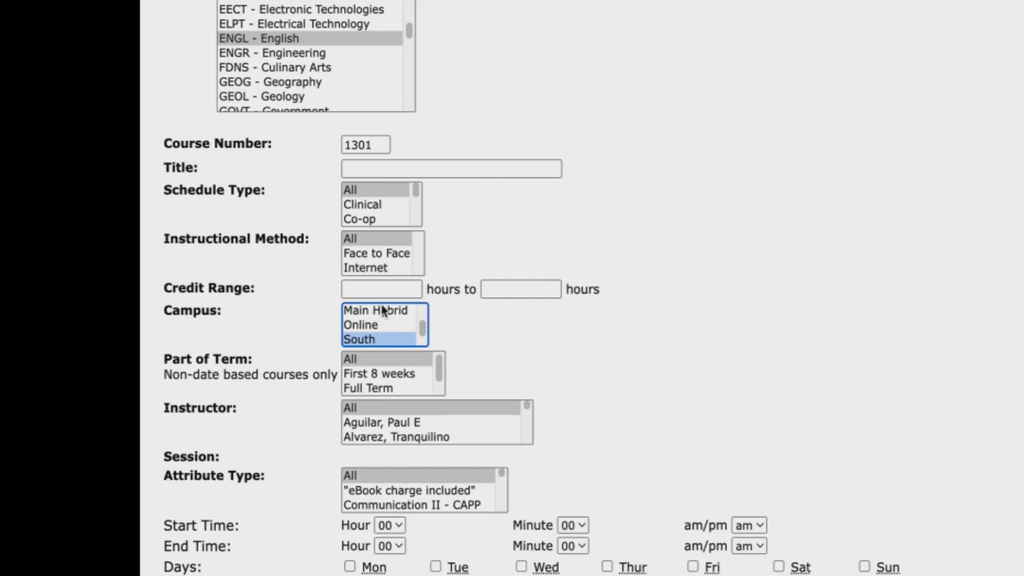
key(Down)
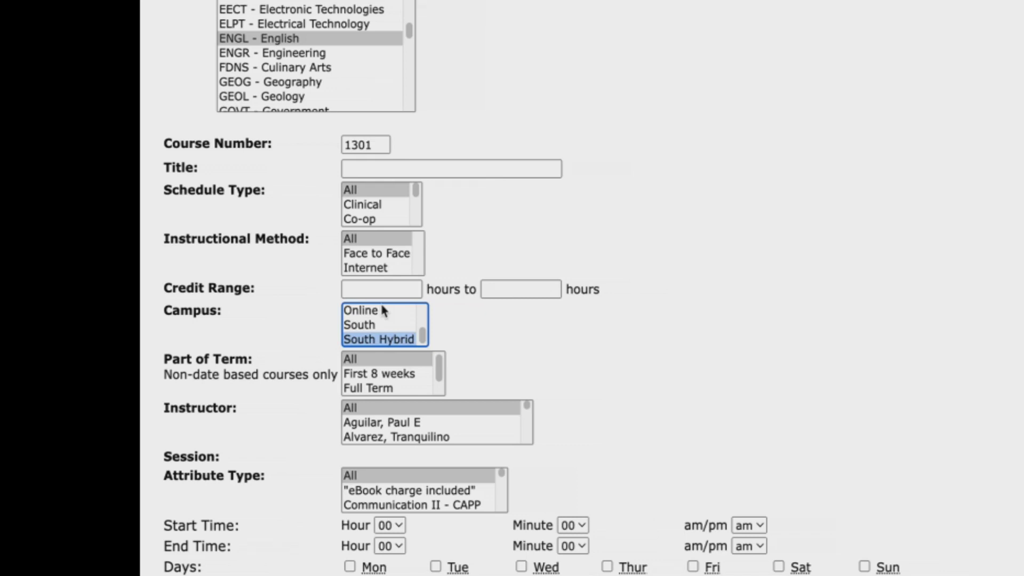
drag(422, 335, 421, 314)
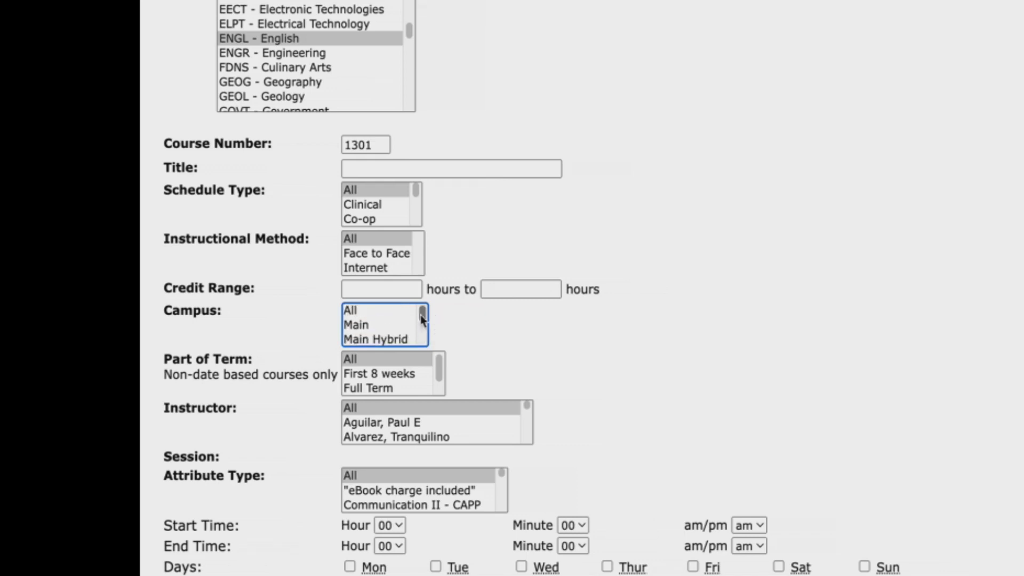
click(376, 326)
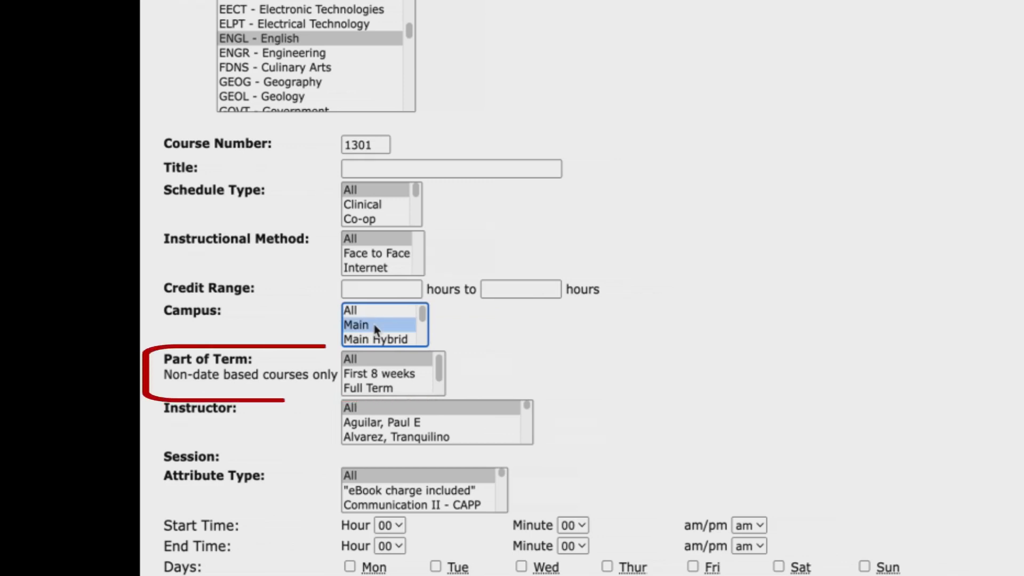
Set Part of Term to First 8 weeks and search for matching ENGL 1301 sections.
click(386, 359)
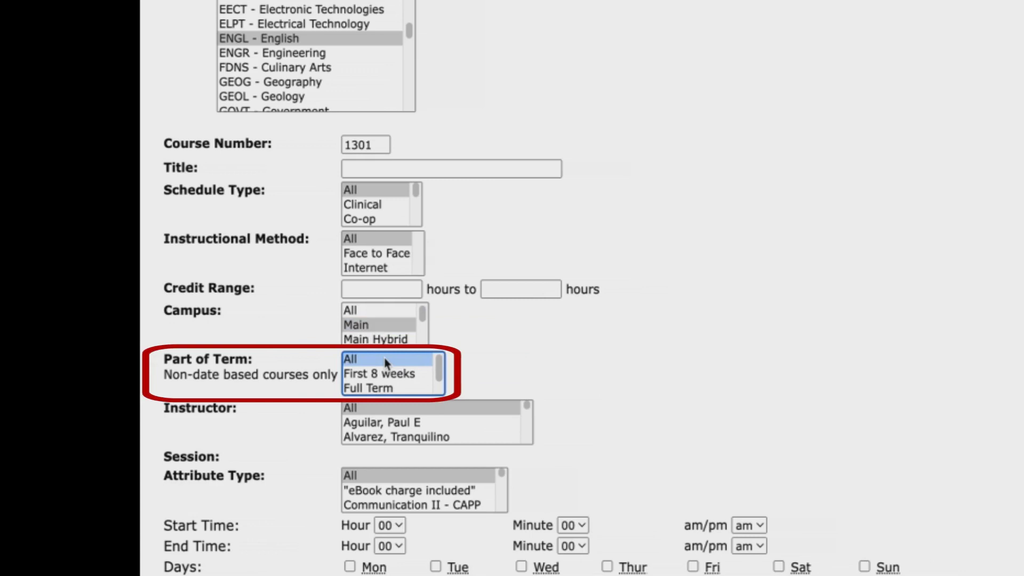
key(Down)
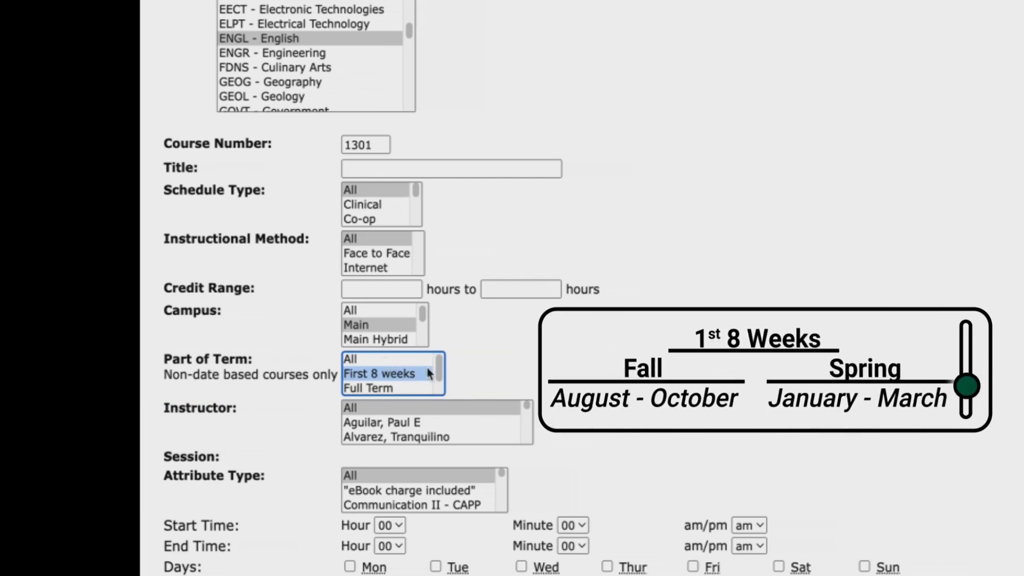
scroll(435, 376, down, 1)
click(406, 388)
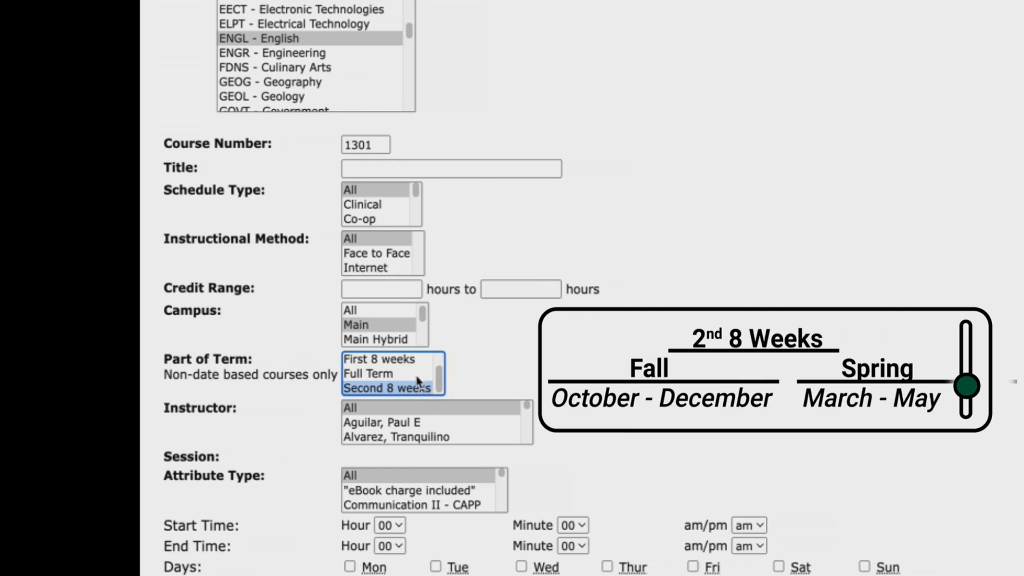
click(417, 379)
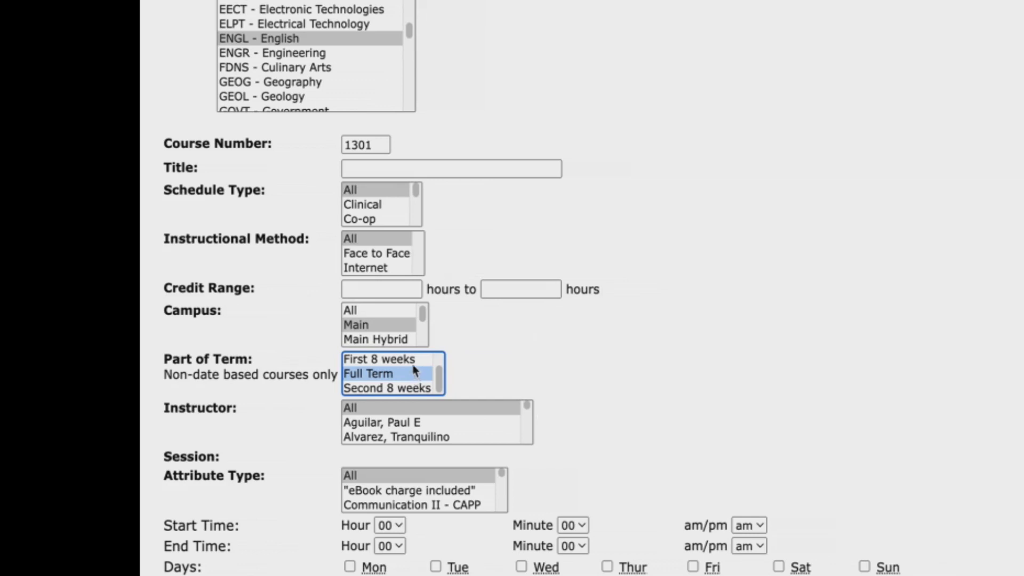
click(414, 361)
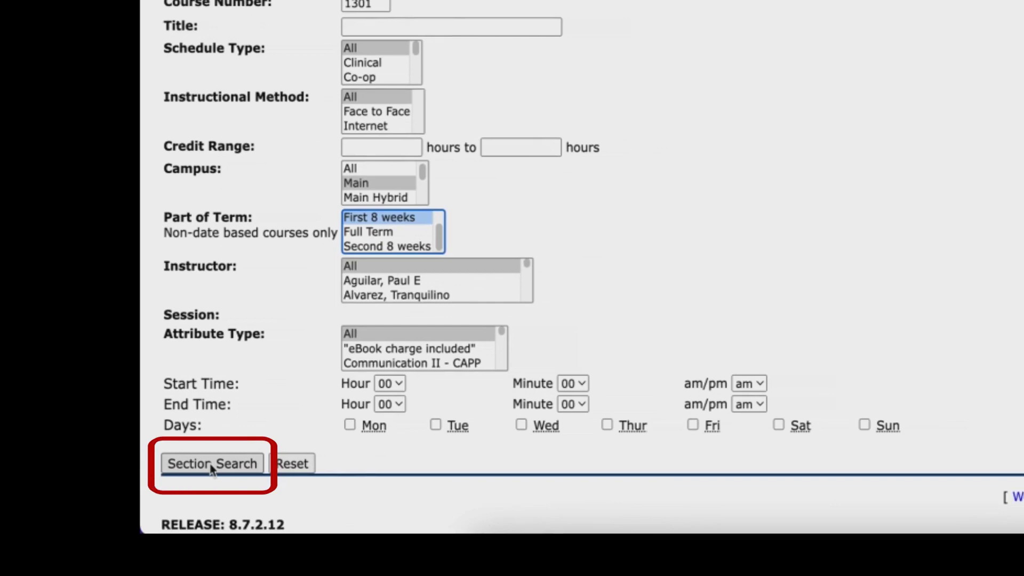
click(212, 465)
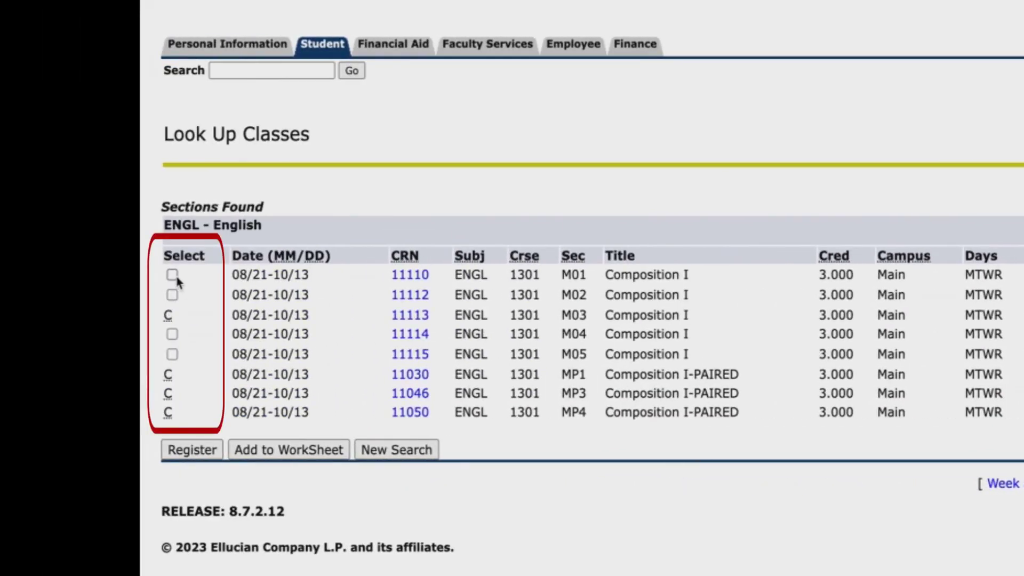
Select section CRN 11110 and add it to the worksheet.
click(173, 275)
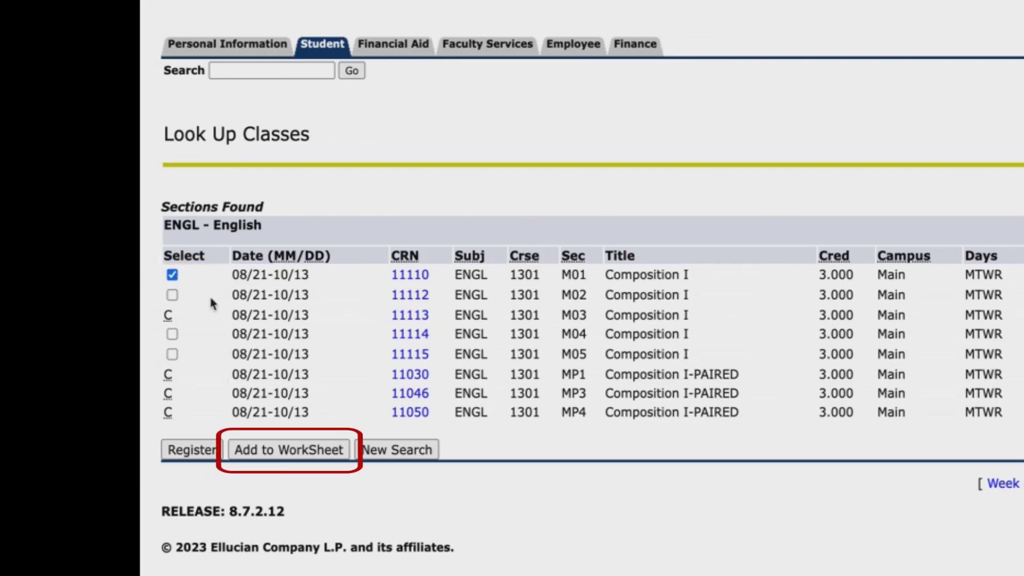
click(264, 446)
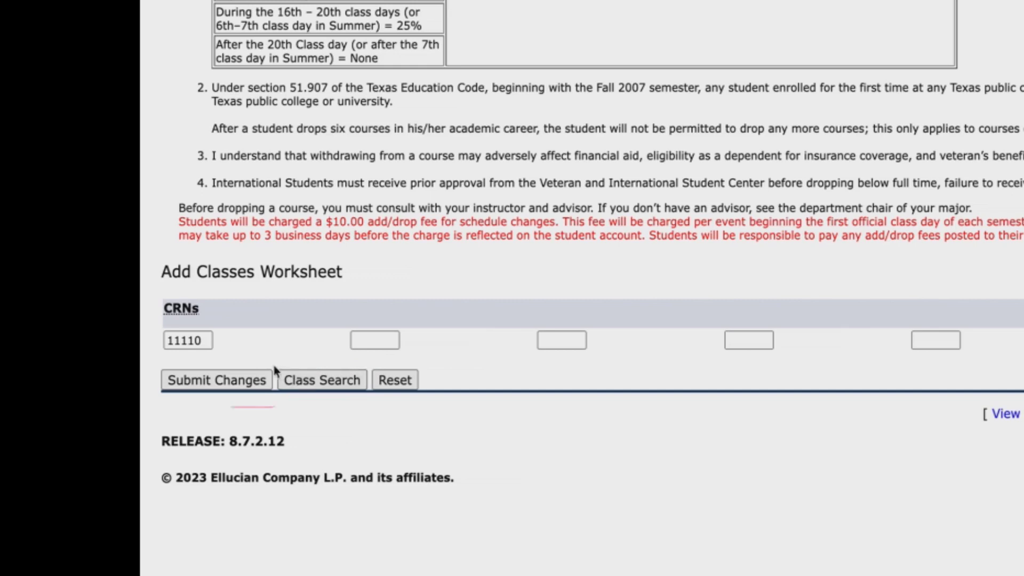
Register for CRN 11110, then submit a Web Drop (Full Refund) for it.
click(220, 383)
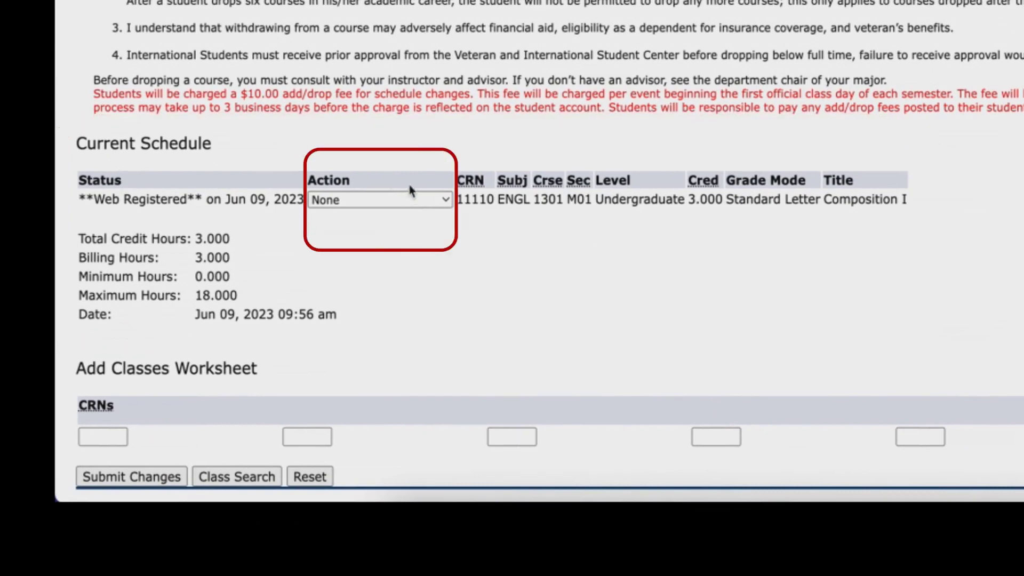
click(446, 201)
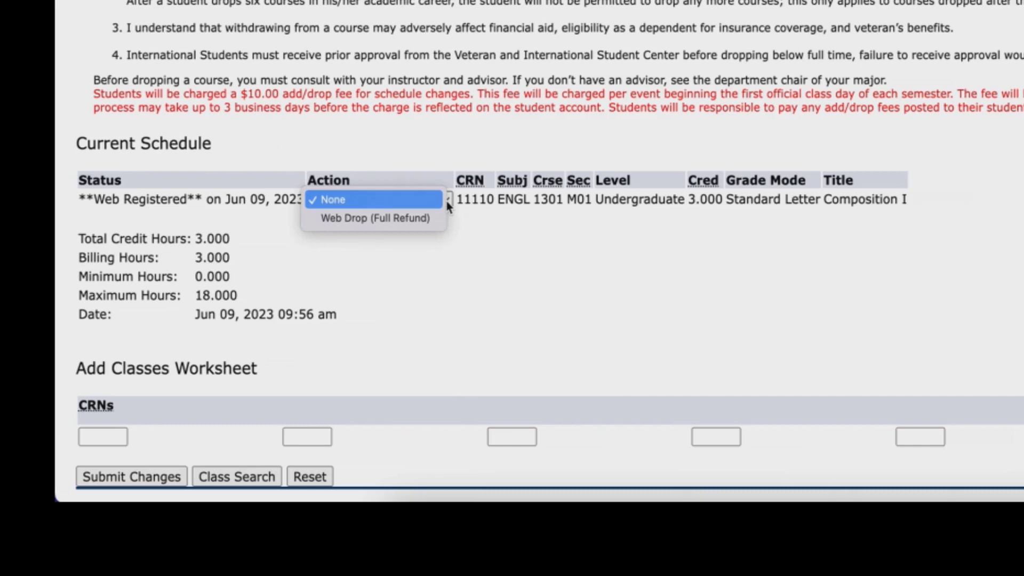
click(418, 221)
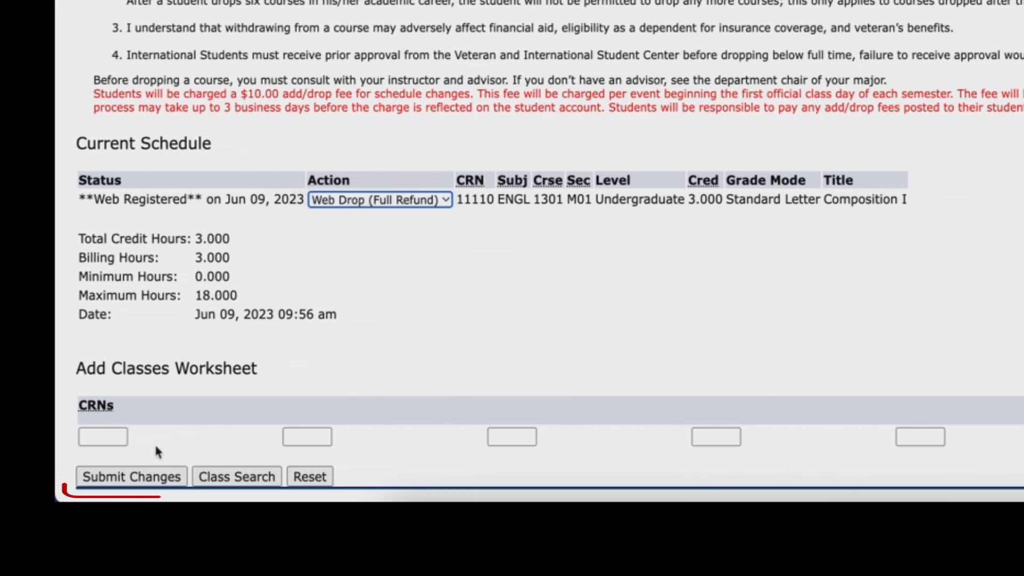
click(132, 478)
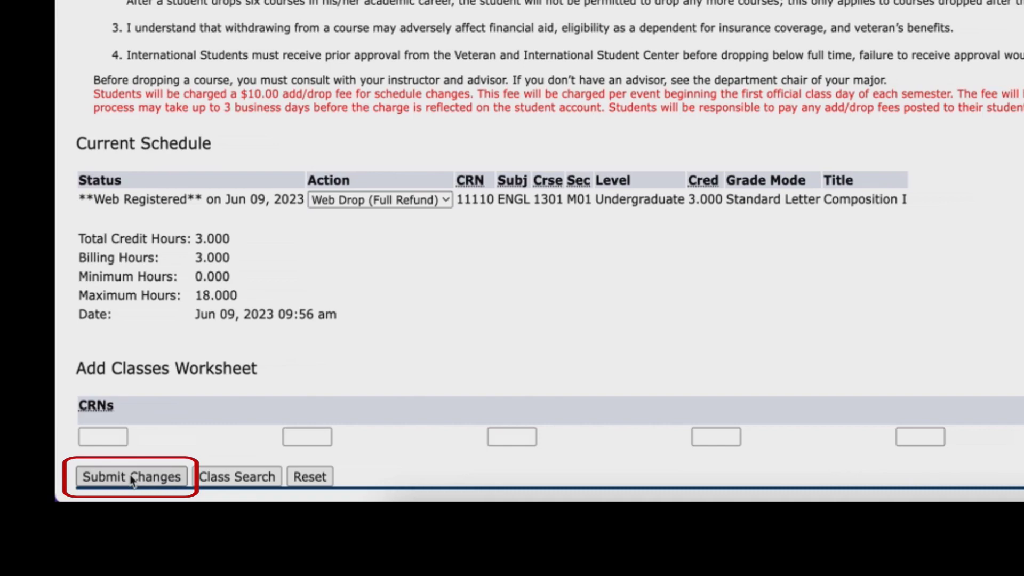